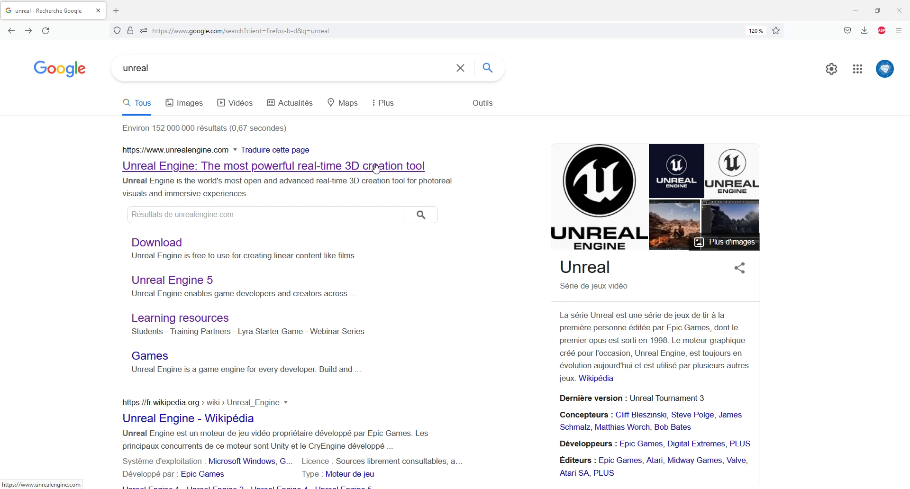
Step: Open unrealengine.com and scroll down through the home page to the footer
click(202, 174)
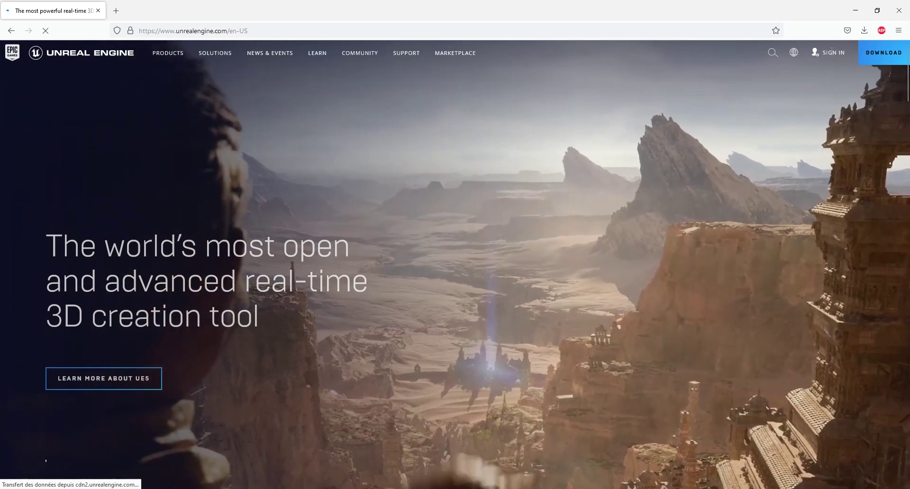
mouse_move(822, 53)
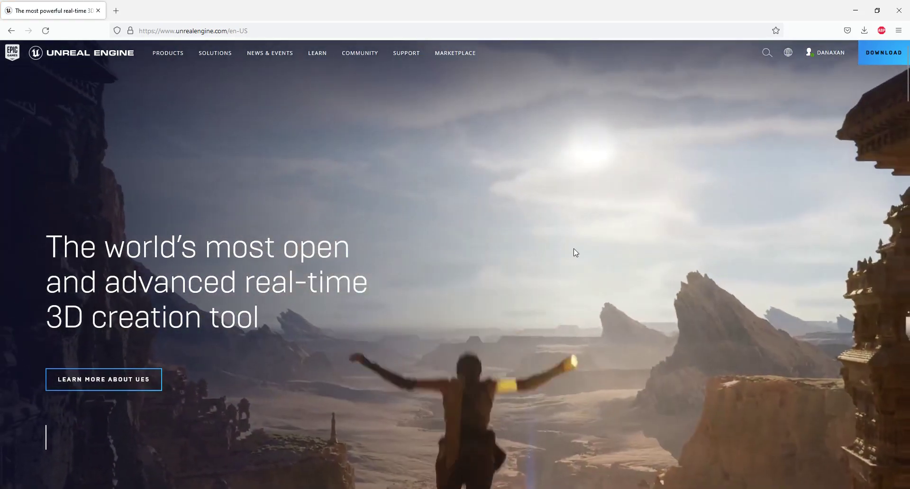
scroll(574, 249, down, 5)
scroll(578, 252, down, 5)
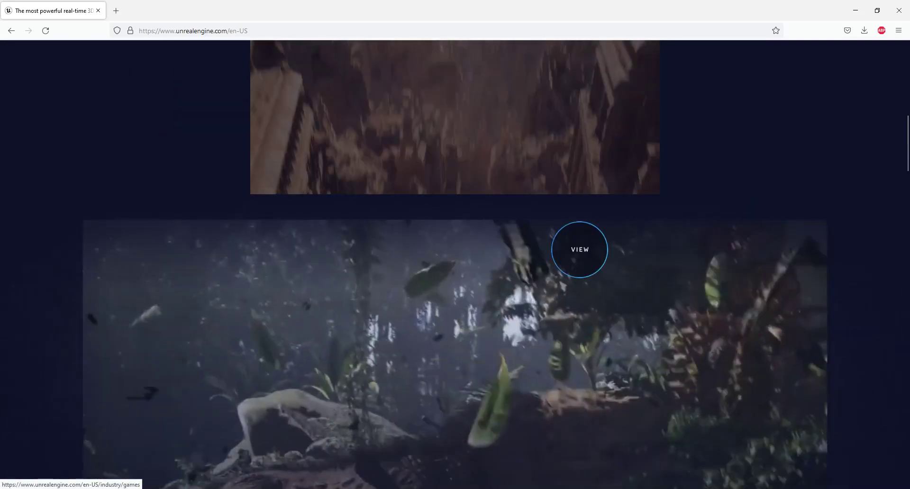
scroll(581, 255, down, 5)
scroll(583, 256, down, 5)
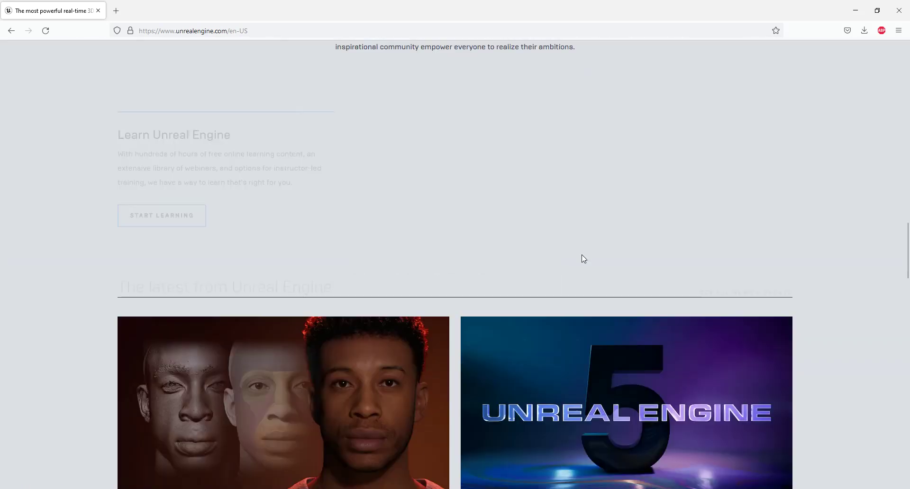
scroll(582, 258, down, 5)
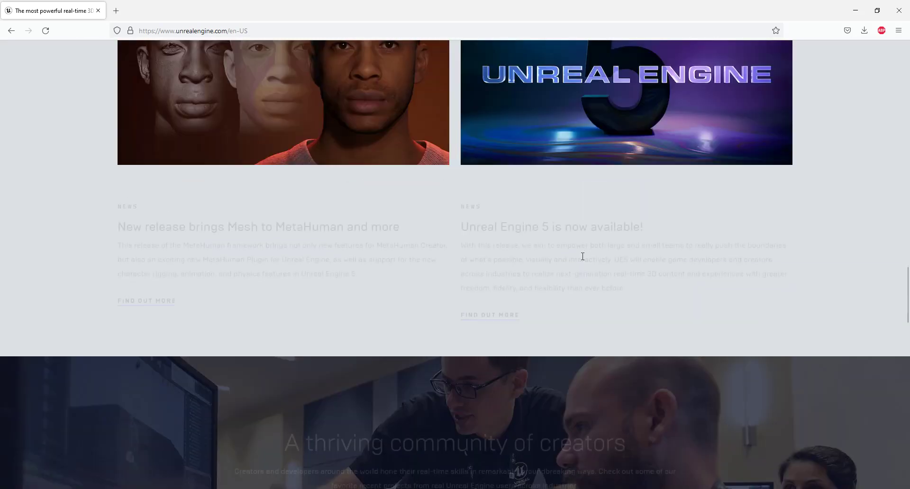
scroll(582, 258, down, 5)
scroll(582, 260, down, 5)
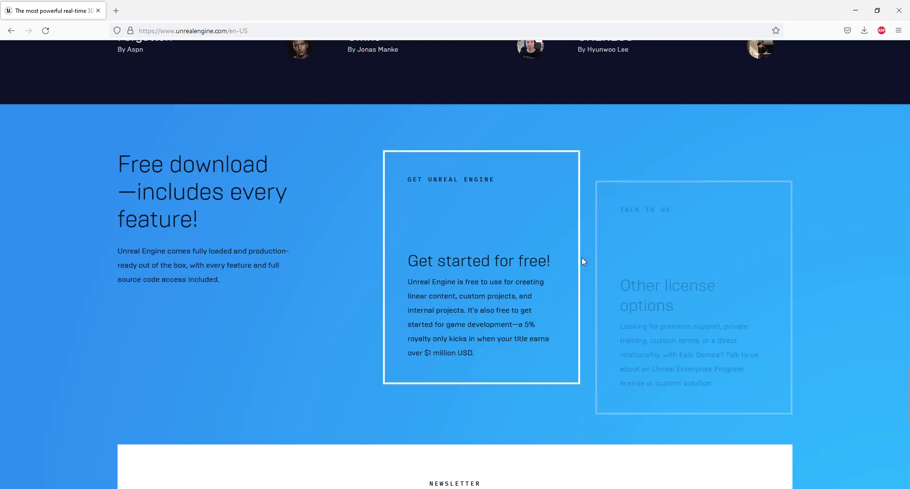
scroll(582, 258, down, 5)
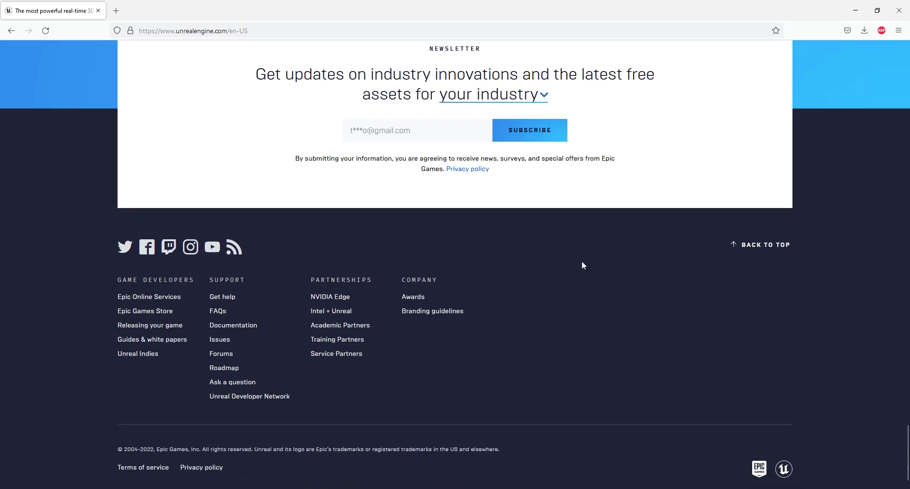
Step: Scroll back to the top of the home page and go to the Download page
scroll(581, 262, up, 5)
scroll(581, 262, up, 5)
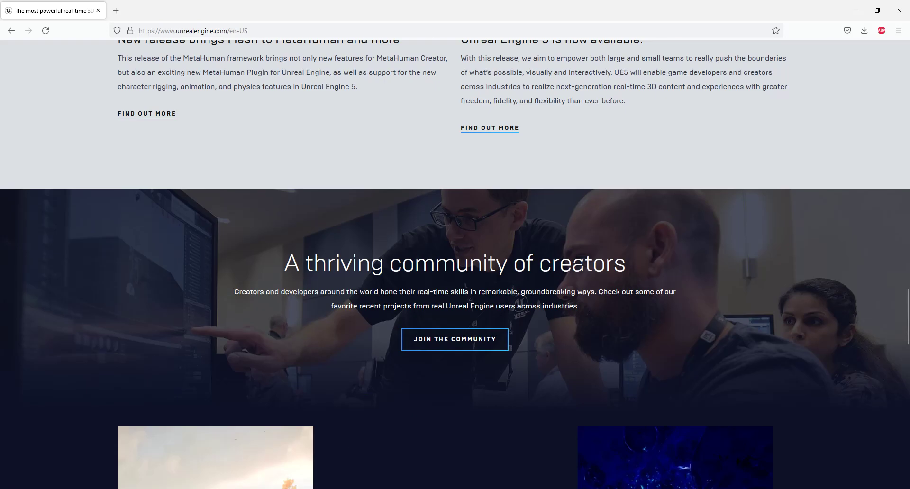
scroll(582, 261, up, 5)
scroll(583, 262, up, 5)
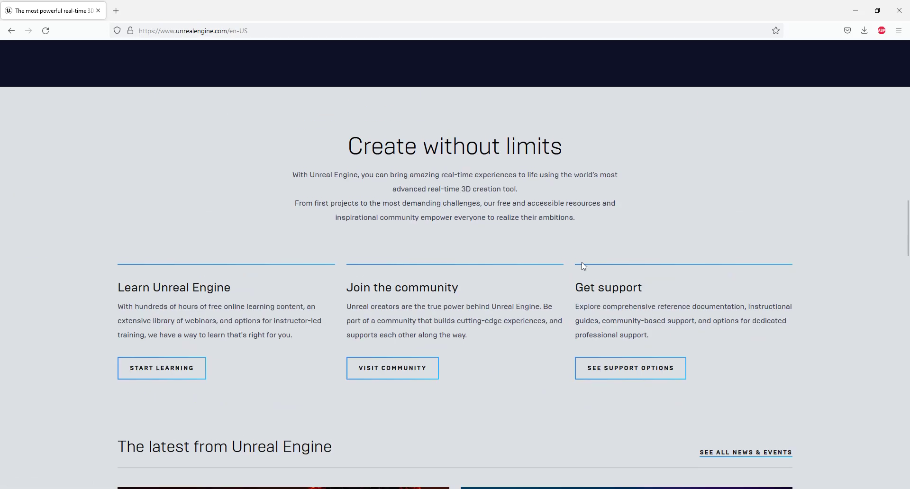
scroll(583, 262, up, 5)
scroll(581, 262, up, 5)
scroll(581, 262, up, 5)
scroll(581, 262, up, 5)
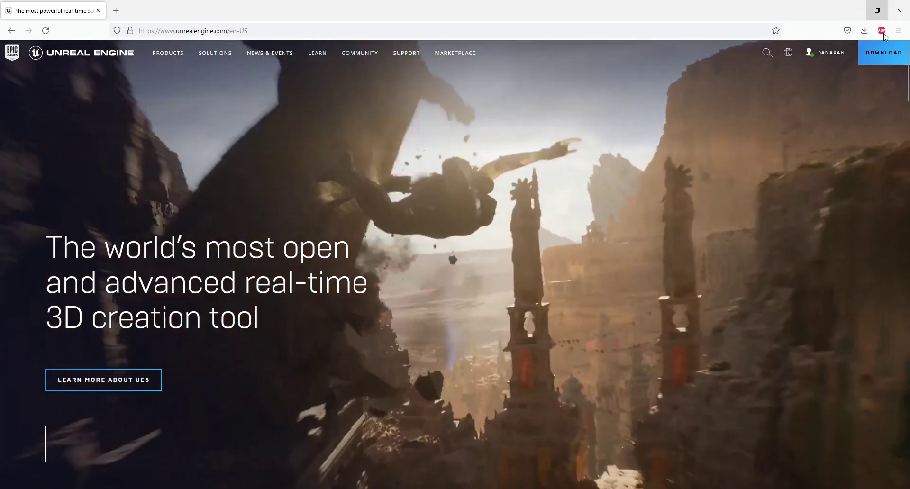
click(884, 53)
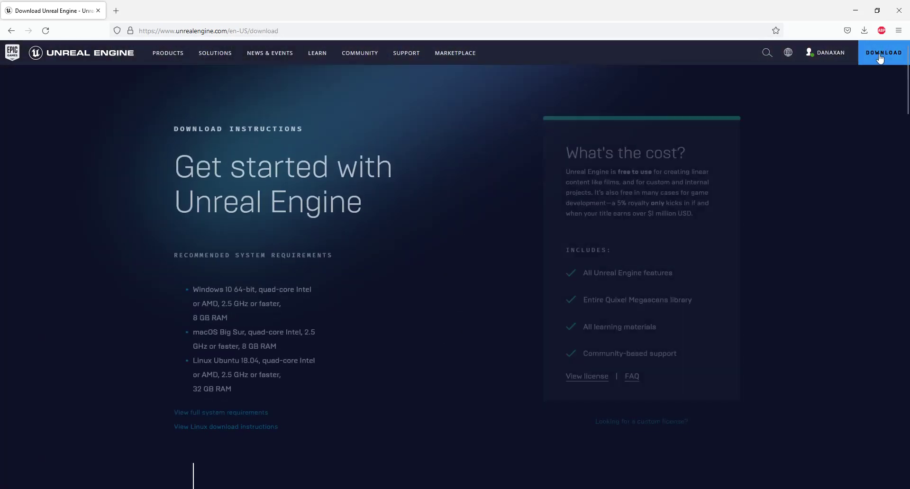
Step: Scroll to step 1 of the download instructions and choose Open Launcher
scroll(439, 347, down, 7)
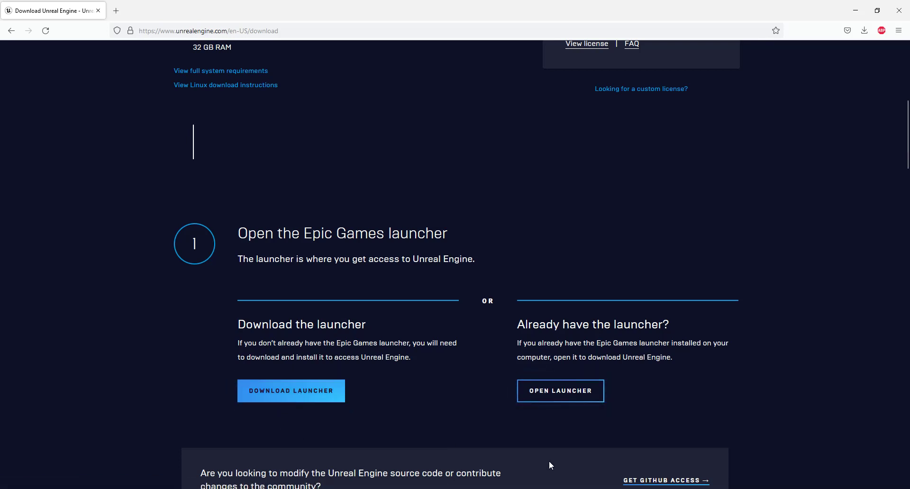
click(545, 393)
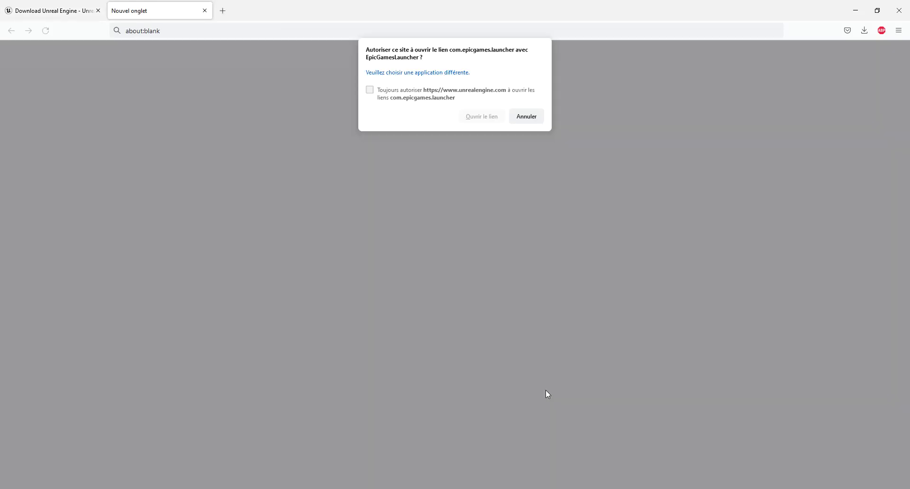
Step: Allow Firefox to open the launcher link, then maximize the Epic Games Launcher window
click(479, 117)
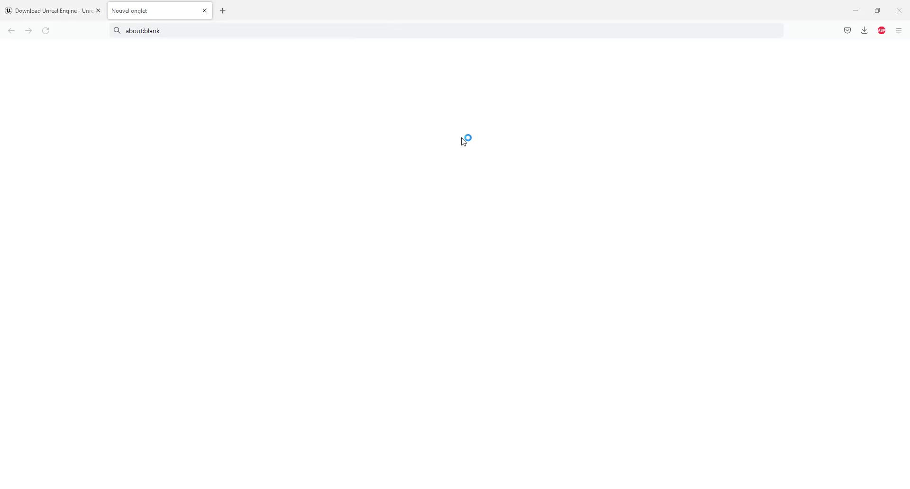
click(722, 43)
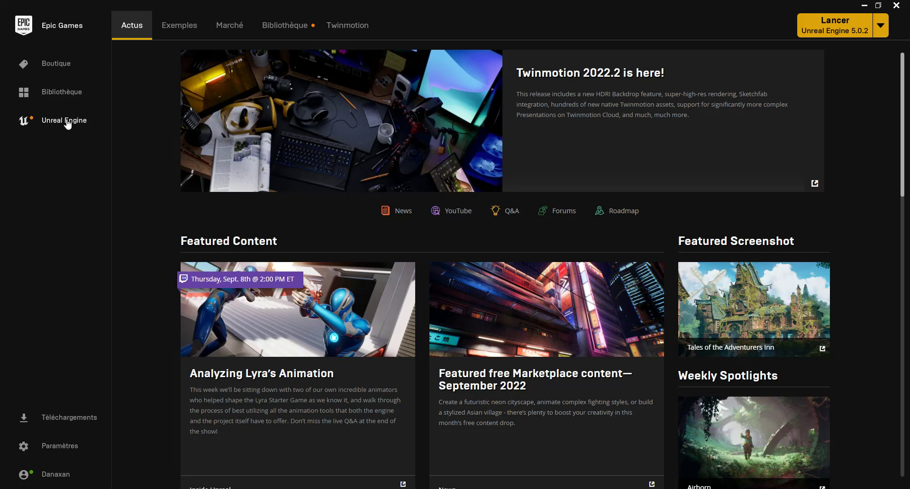
Step: Pick Unreal Engine 5.0.2 from the engine versions, launch it, and scroll the launcher page
click(880, 27)
click(848, 51)
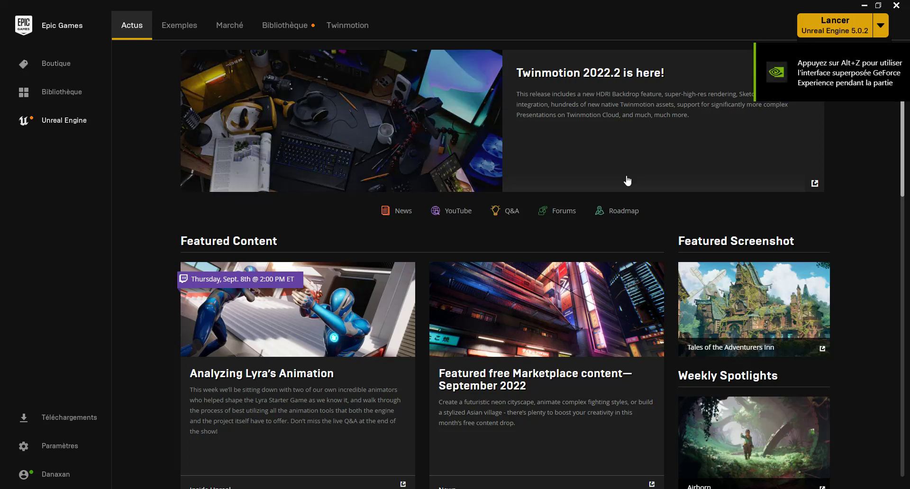
click(60, 98)
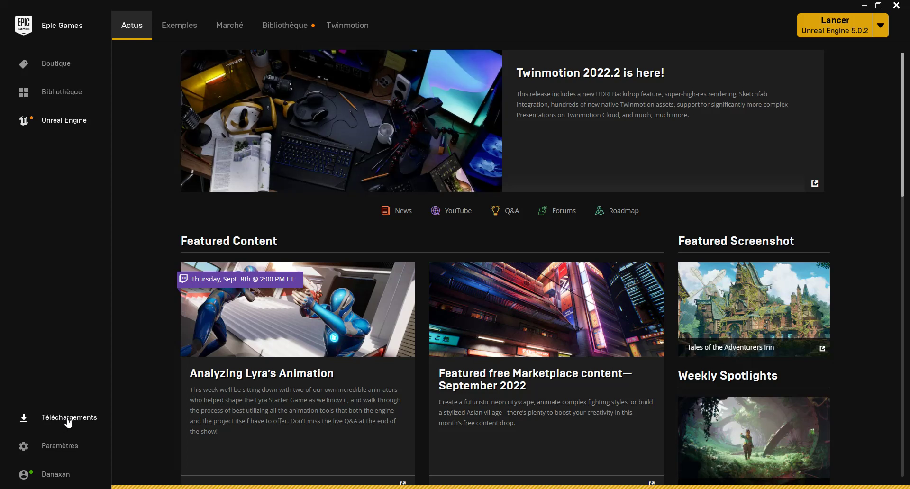
scroll(690, 295, down, 3)
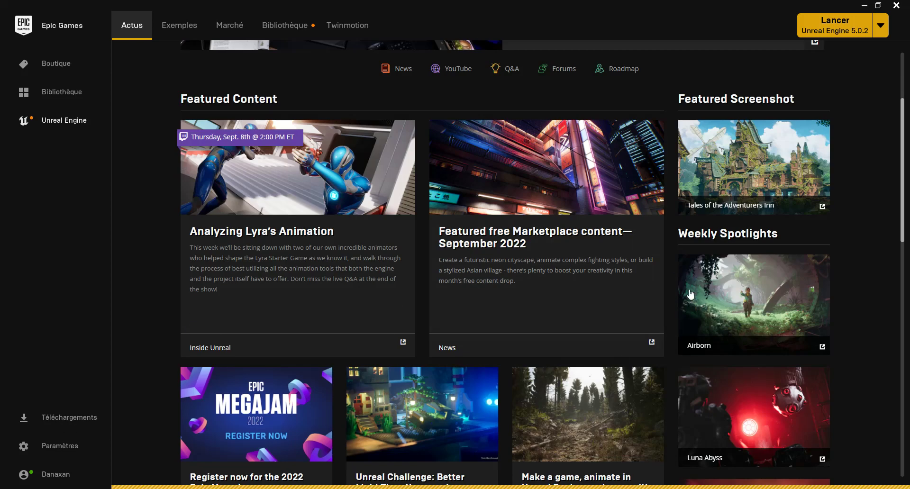
scroll(540, 351, down, 4)
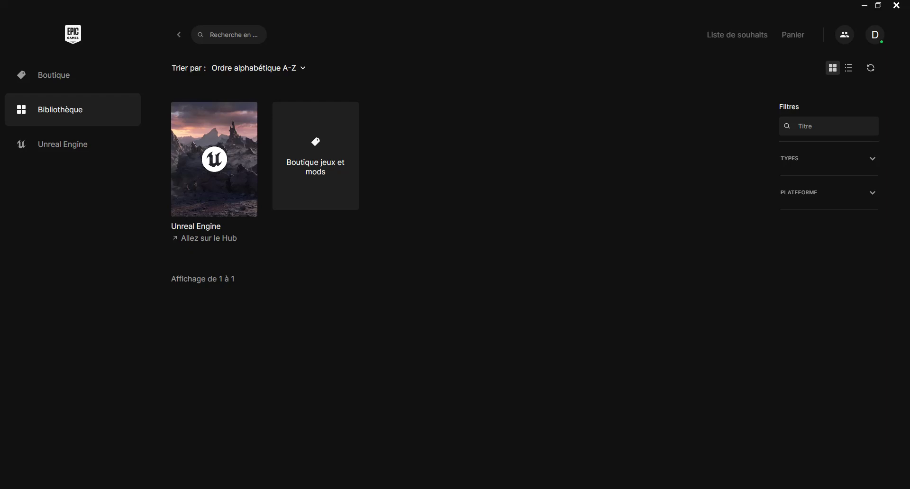
Step: Switch with Alt+Tab to the already open Unreal Project Browser window
mouse_move(579, 488)
key(alt+Tab)
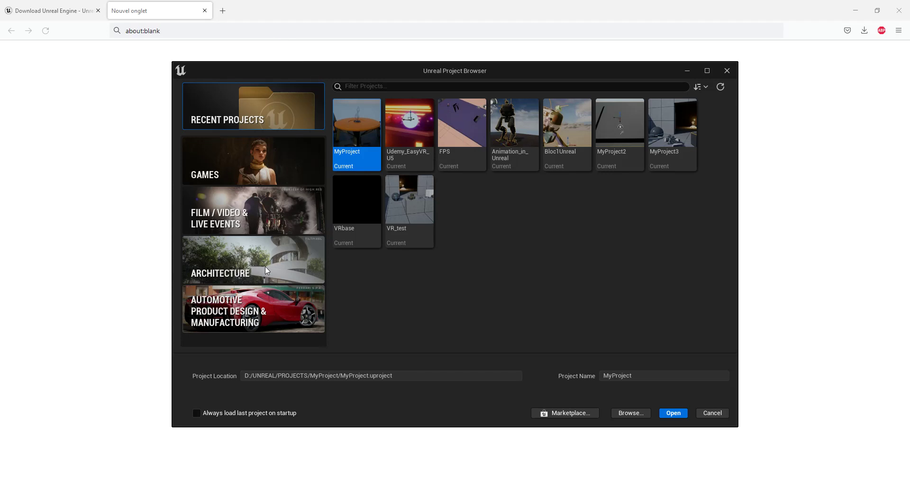
Step: Show the Games templates, keeping Blank with Blueprint, Desktop, Maximum quality and no starter content
click(238, 168)
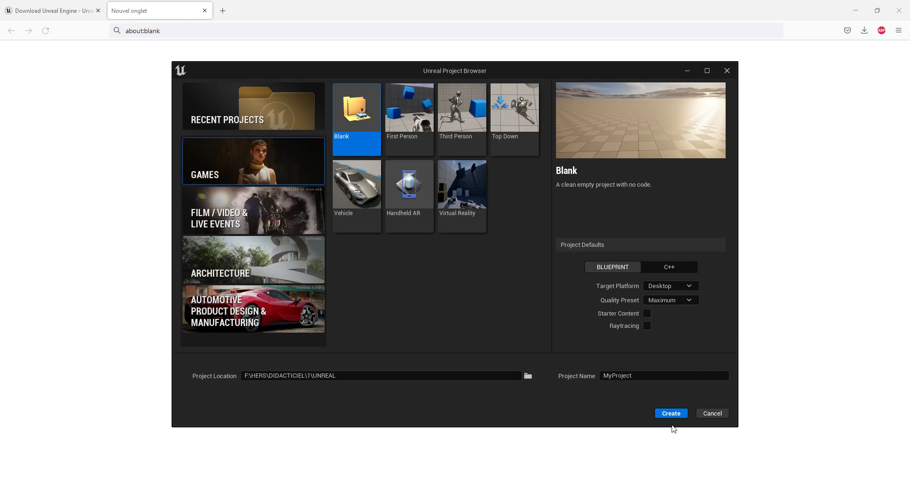
Step: Replace the default MyProject name with Bloc1delete and create the project
click(635, 375)
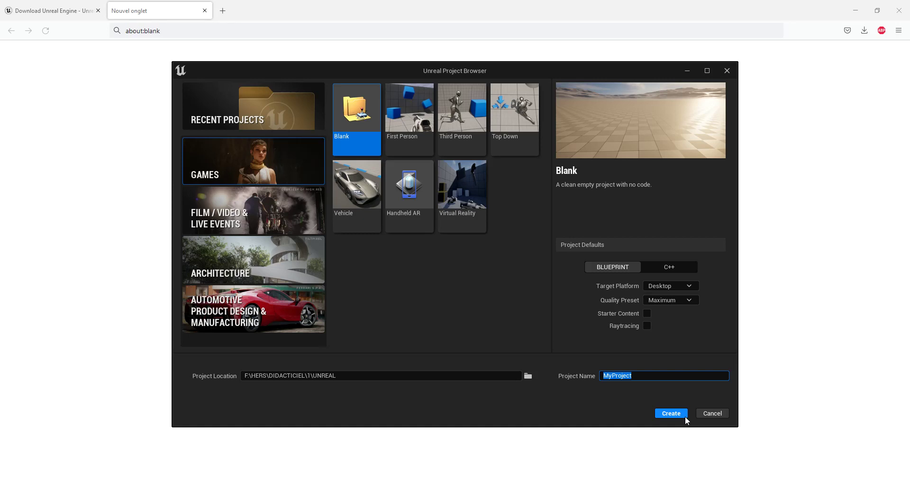
text(Bloc1c)
text(elete)
click(671, 414)
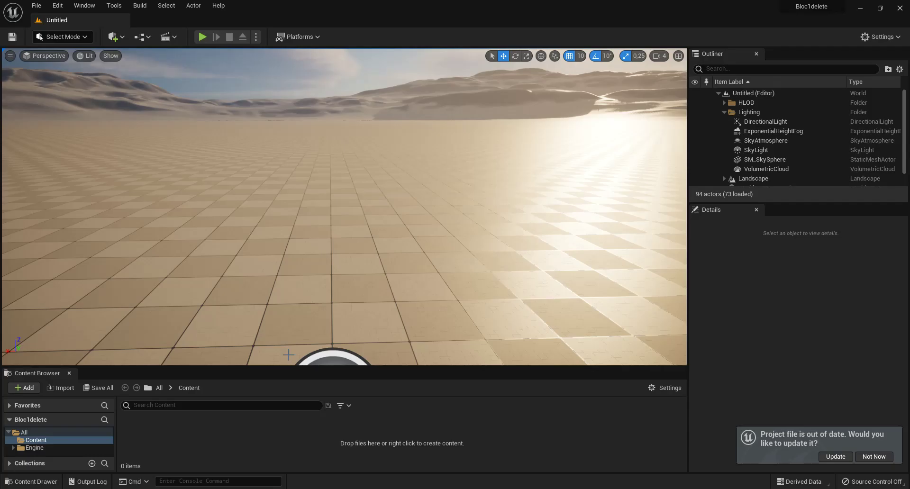
Step: Fly around the desert level viewport, looking over the dunes, floor, sun and horizon
drag(440, 241, 443, 223)
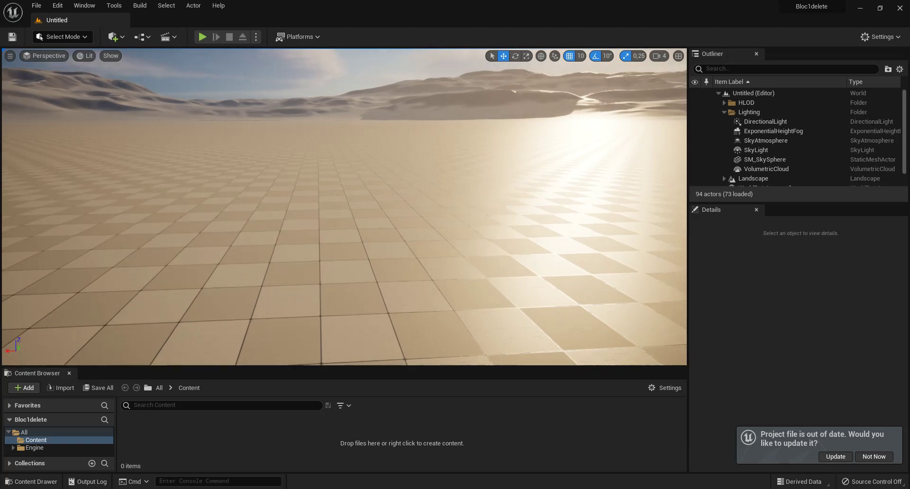
right_drag(344, 206, 303, 180)
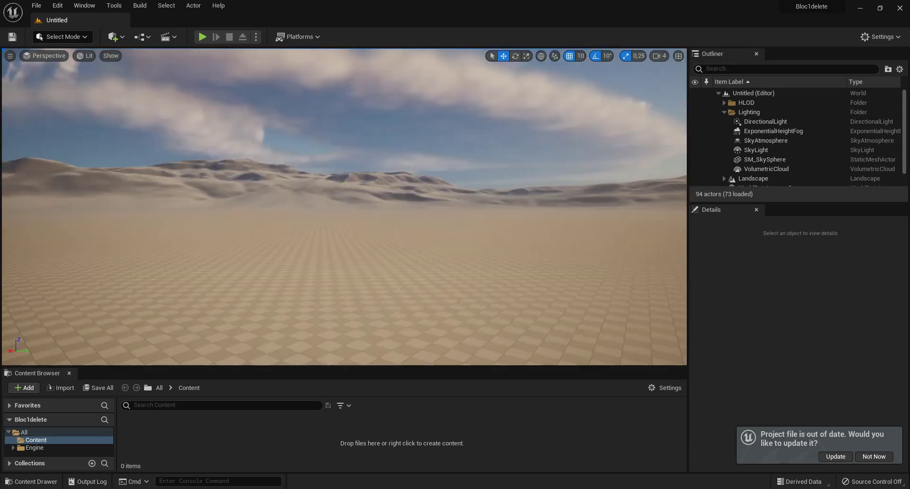
mouse_move(417, 257)
right_down()
mouse_move(474, 256)
mouse_move(413, 262)
right_up()
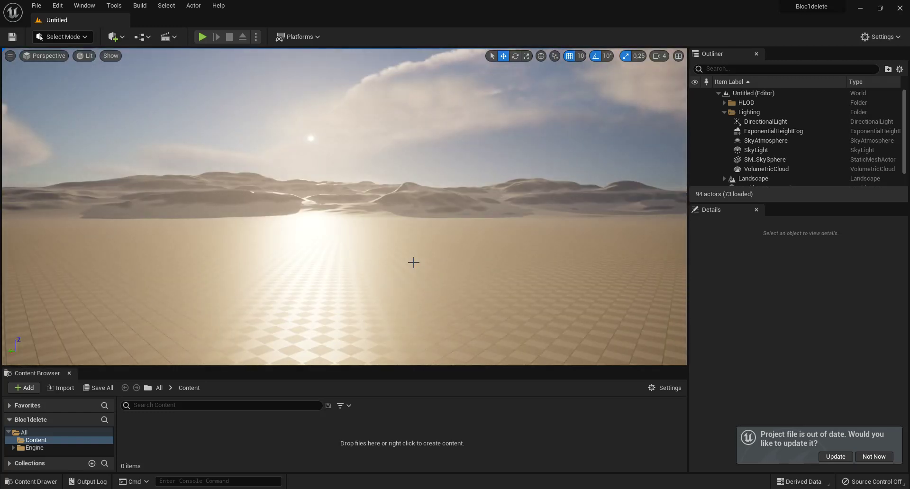
right_drag(414, 262, 282, 239)
mouse_move(427, 213)
right_down()
mouse_move(386, 209)
mouse_move(521, 209)
right_up()
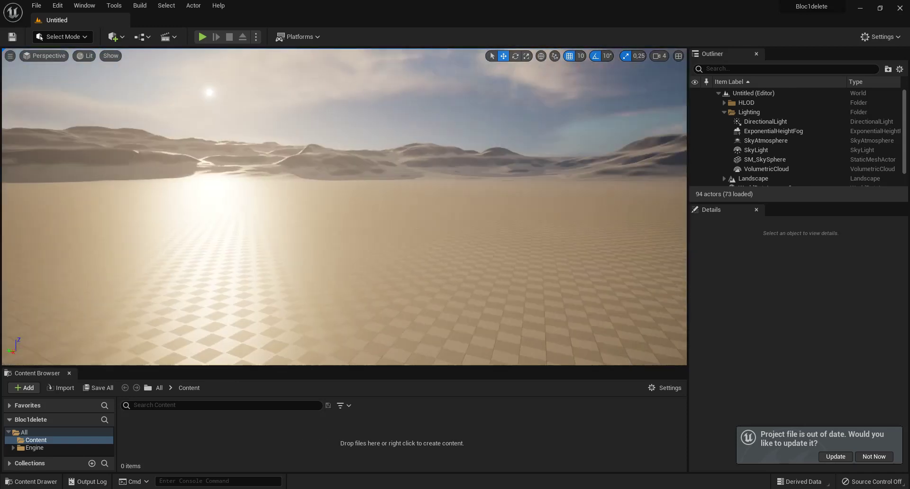
right_drag(402, 211, 392, 155)
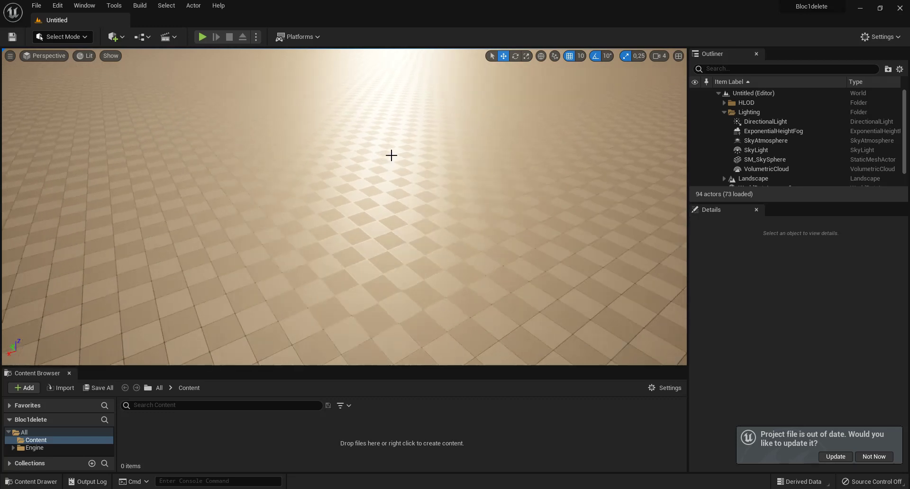
scroll(403, 342, down, 5)
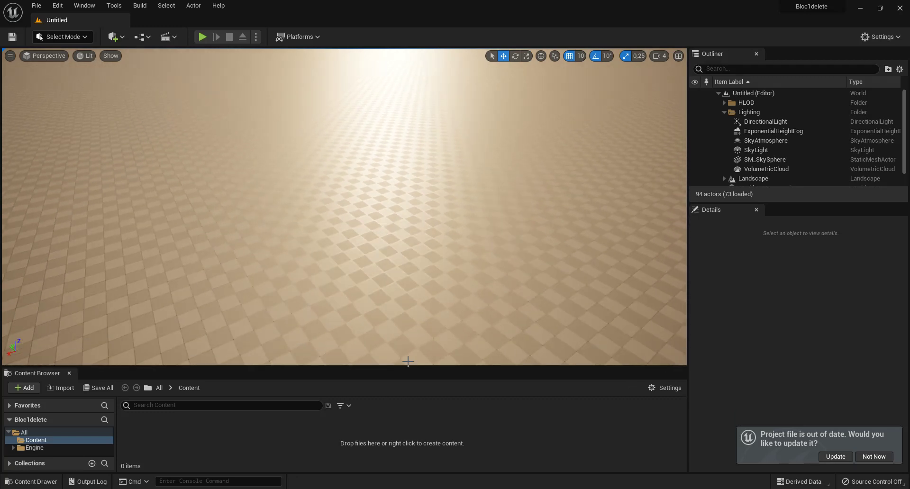
scroll(403, 342, down, 2)
mouse_move(400, 360)
right_down()
mouse_move(399, 303)
mouse_move(408, 319)
right_up()
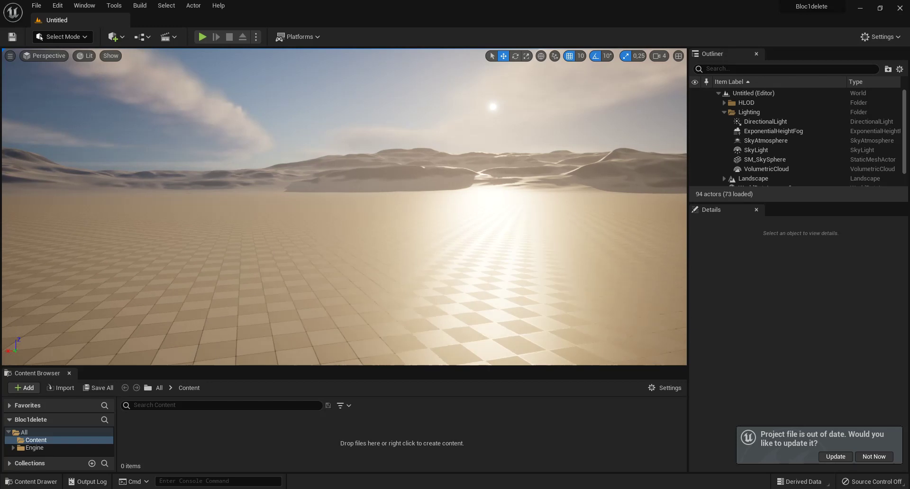
mouse_move(473, 263)
right_down()
mouse_move(389, 263)
mouse_move(469, 263)
right_up()
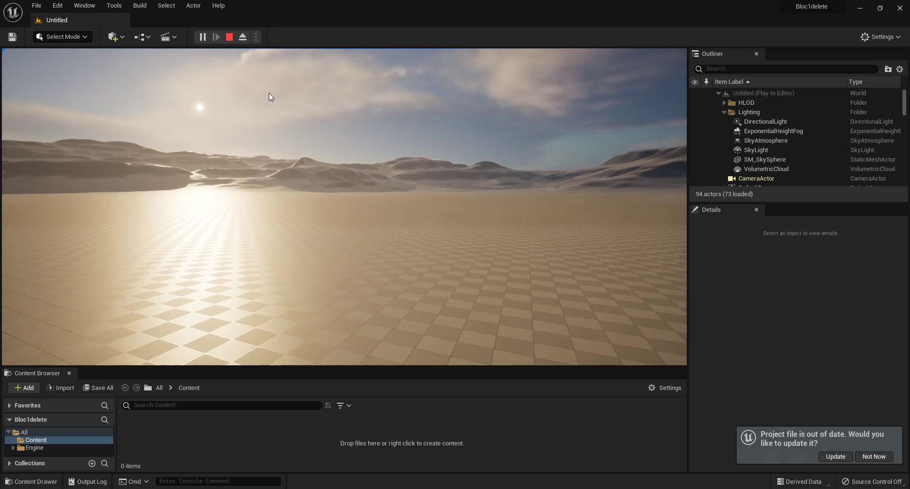
Step: Take control of the player view in the running level, then stop Play In Editor with Esc
click(327, 232)
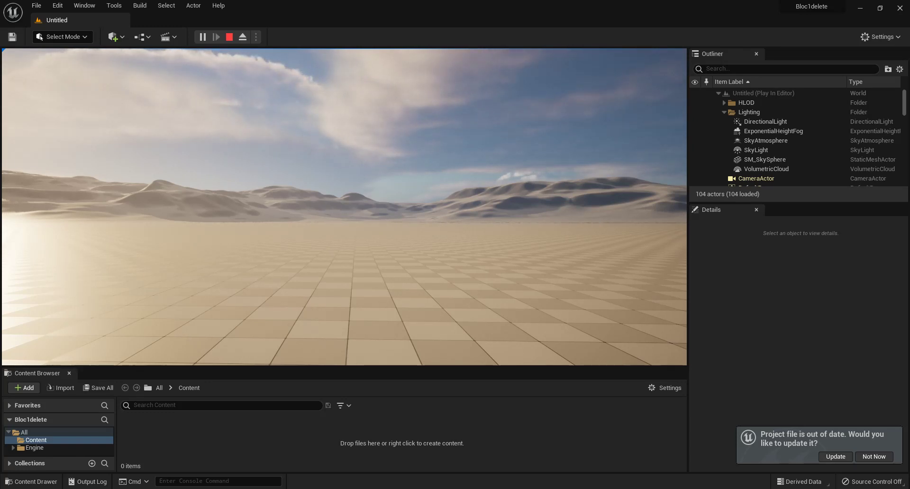
key(Escape)
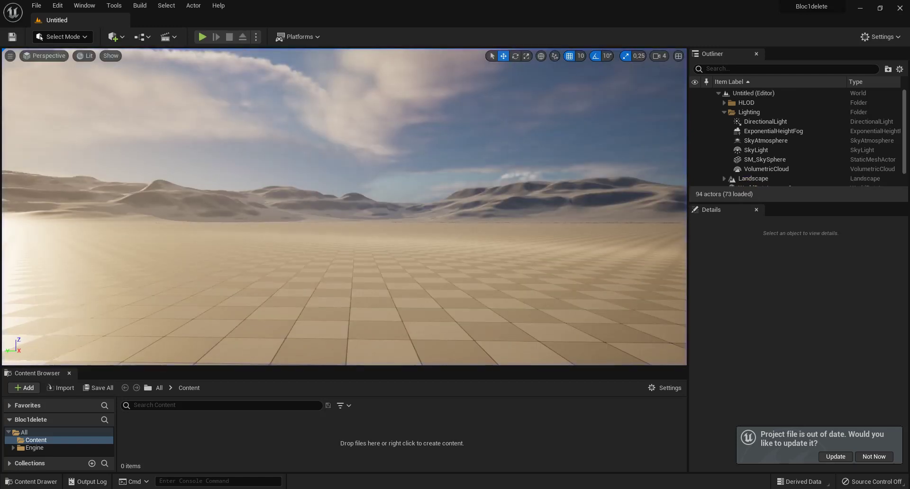